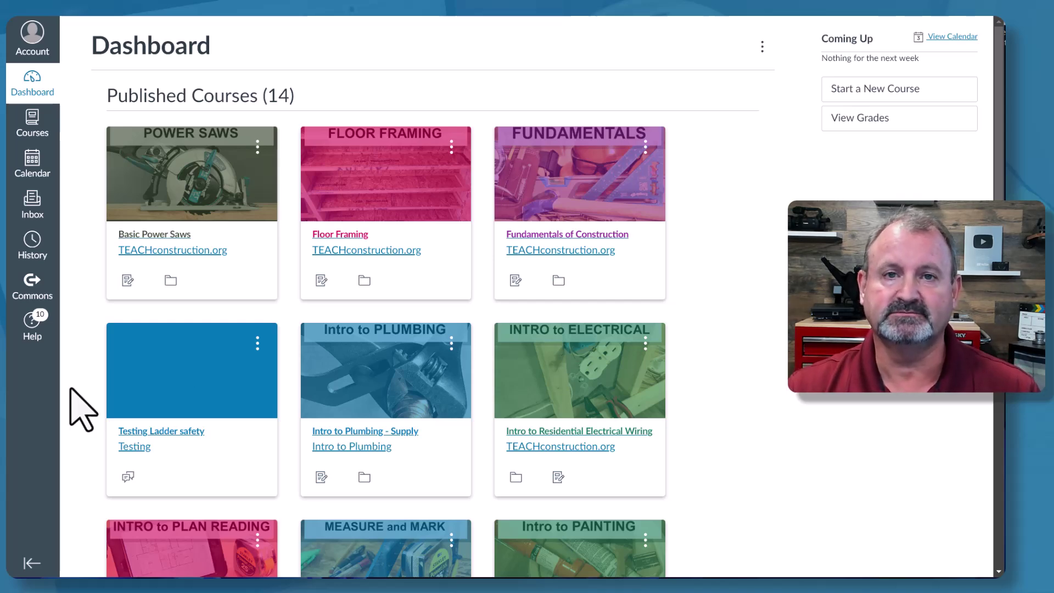
scroll(236, 322, "down", 15)
left_click(236, 322)
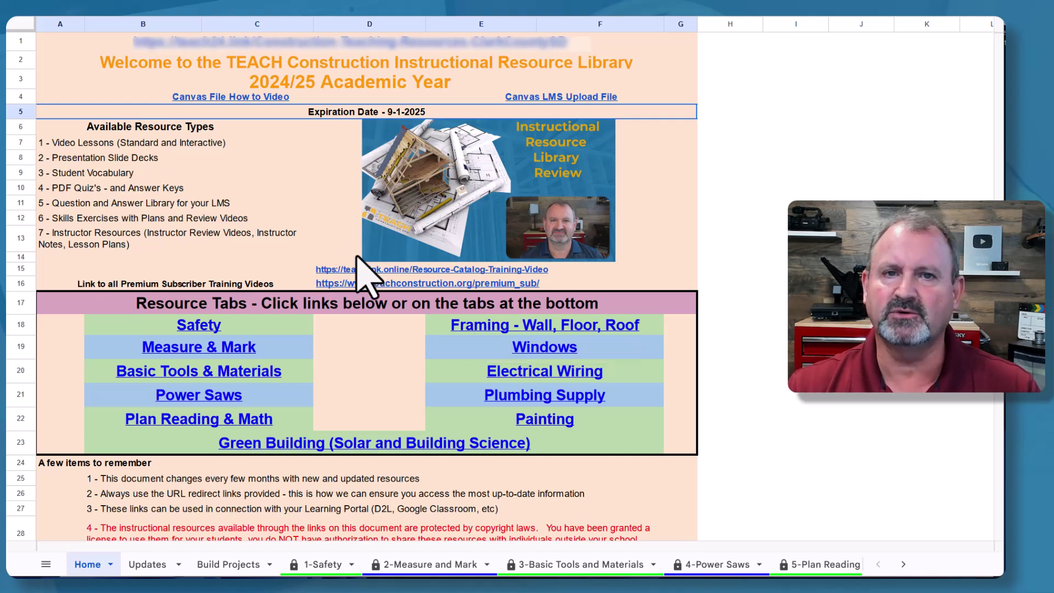
Download teach-construction-combined-courses-Clark-County.imscc from the shared Drive folder for the Canvas LMS upload file, accepting the download without a virus scan.
mouse_move(248, 97)
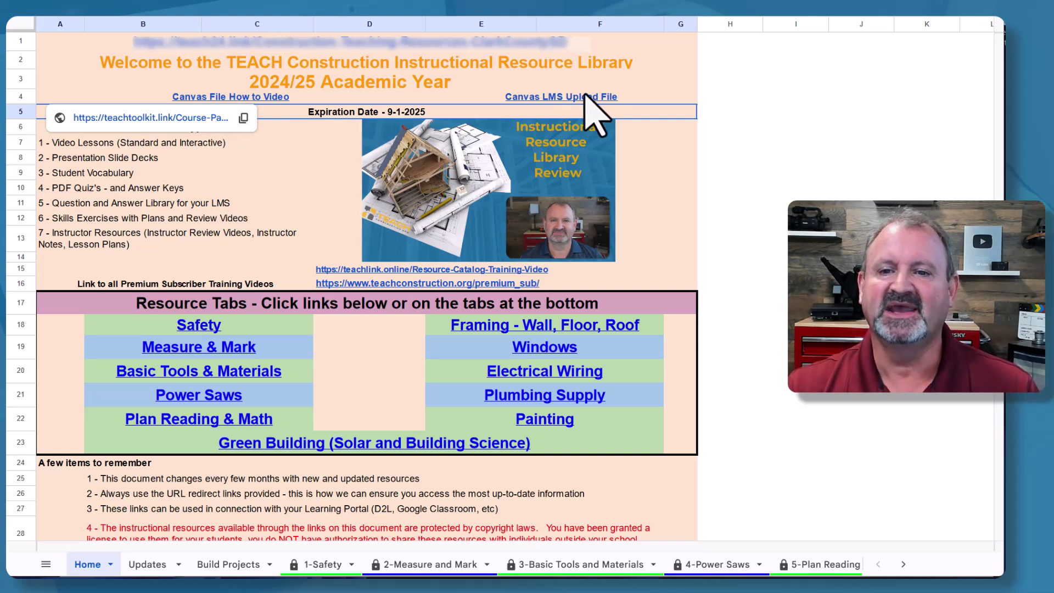
mouse_move(546, 97)
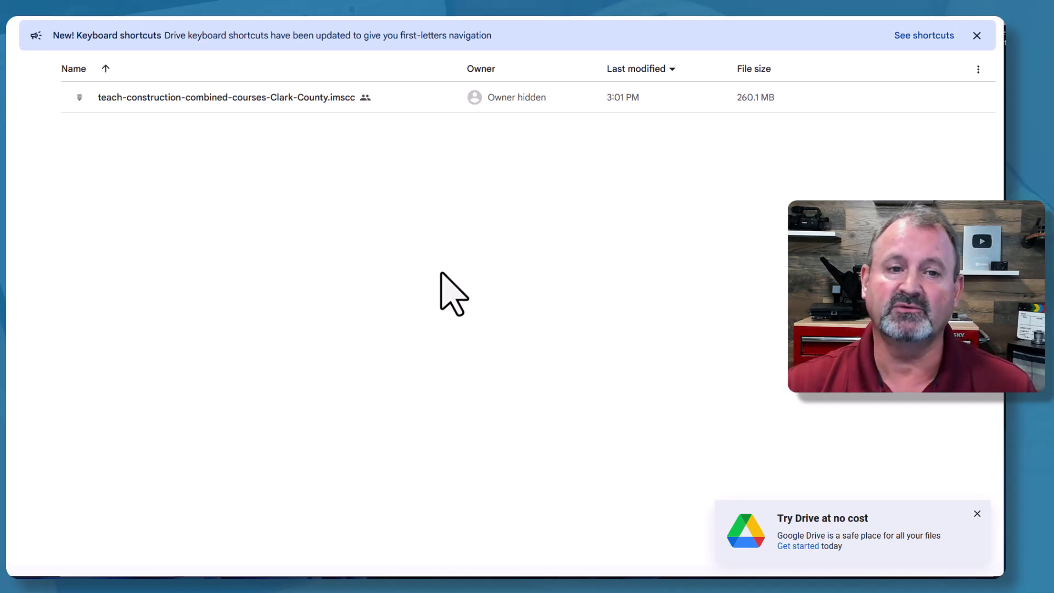
mouse_move(143, 100)
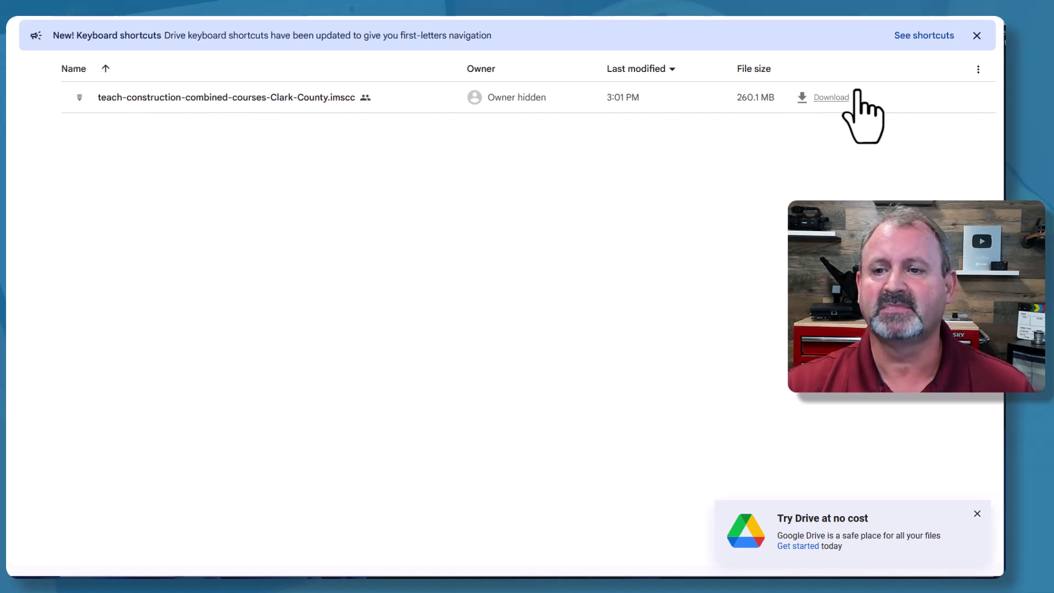
left_click(830, 100)
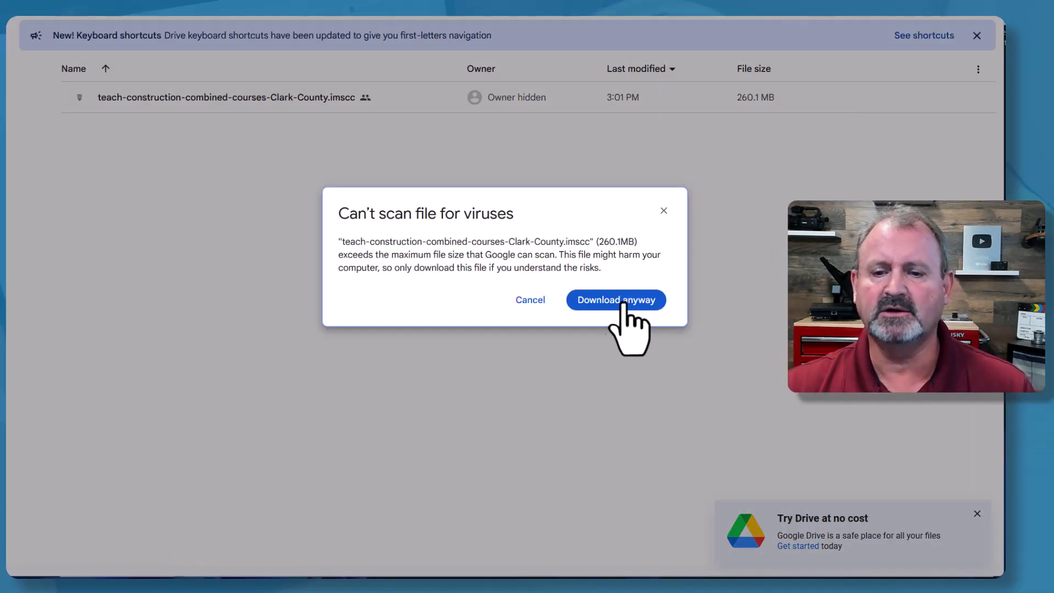
left_click(607, 305)
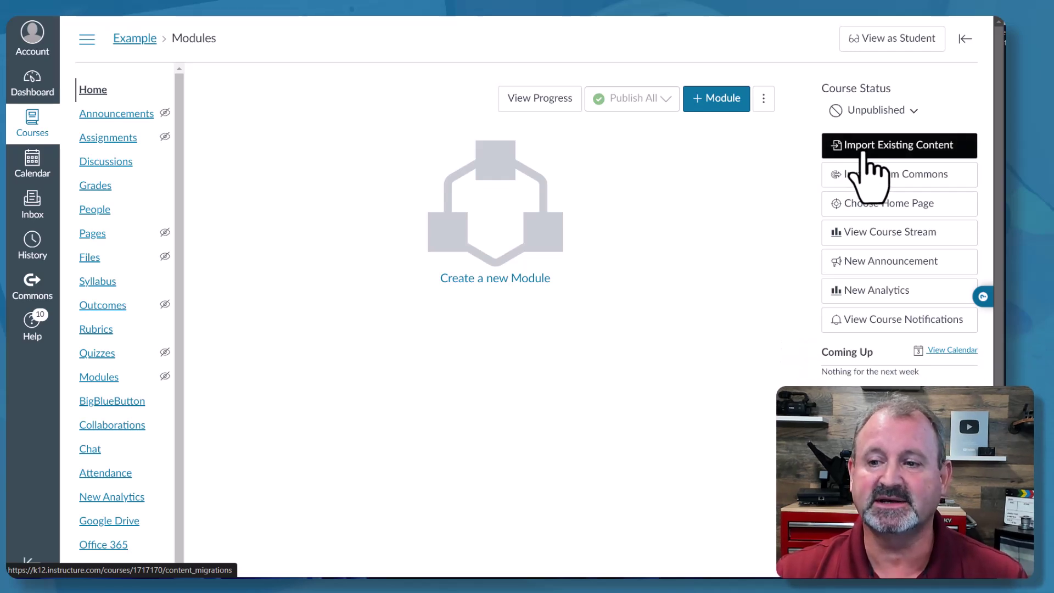
Start importing existing content into the Example course and set the content type to Canvas Course Export Package.
left_click(865, 154)
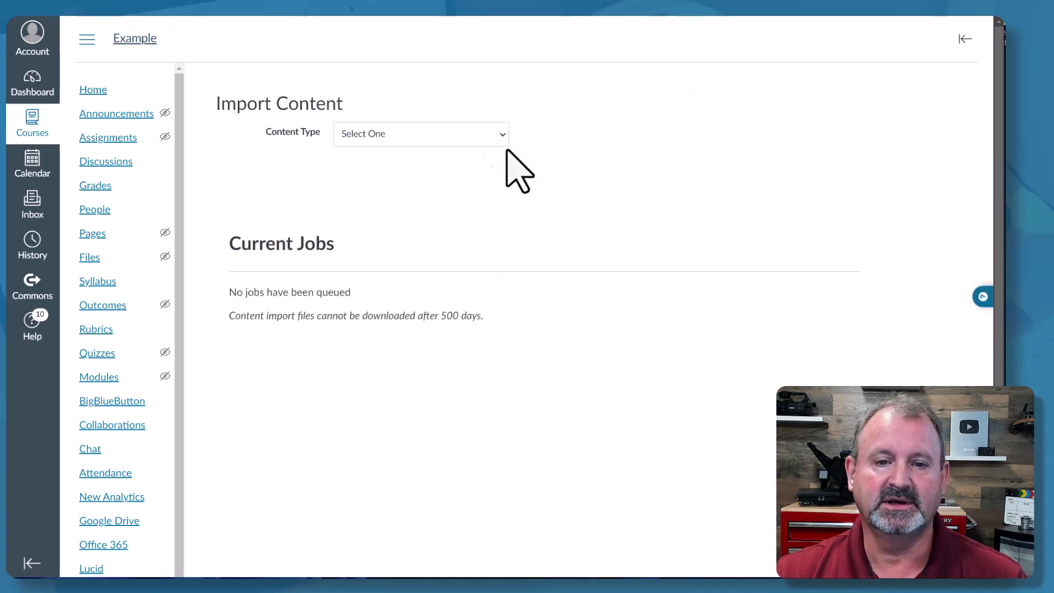
left_click(398, 137)
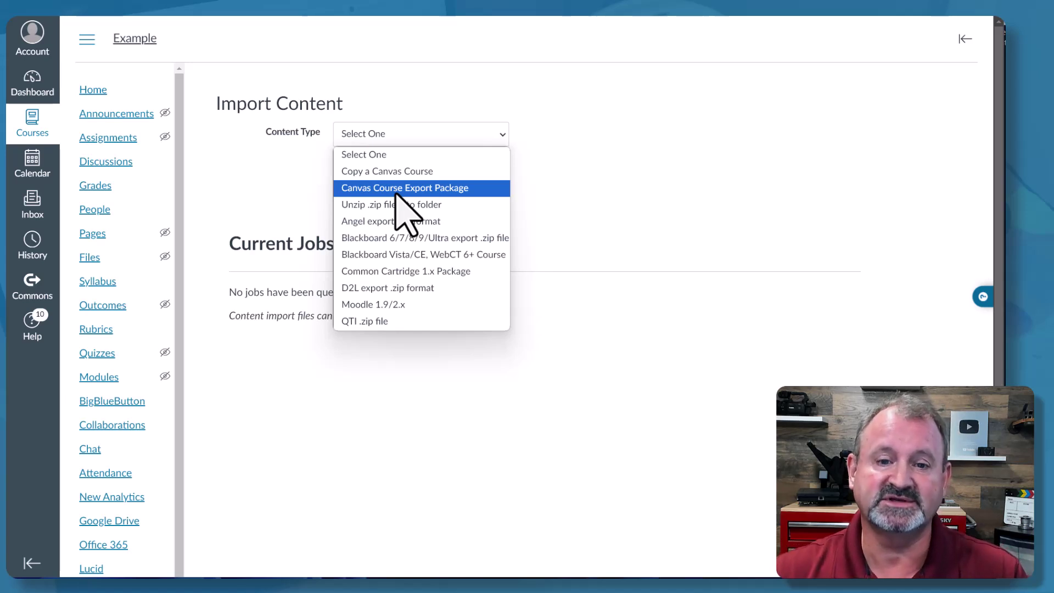
left_click(399, 192)
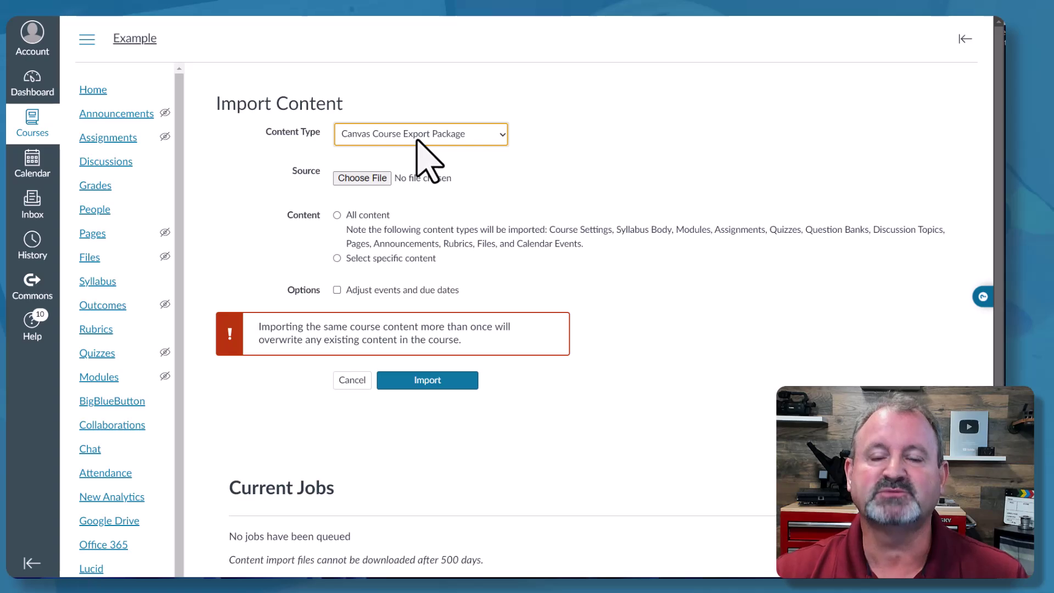
Choose the teach-construction-combined-courses .imscc file from the Downloads folder as the source and import all content.
left_click(362, 178)
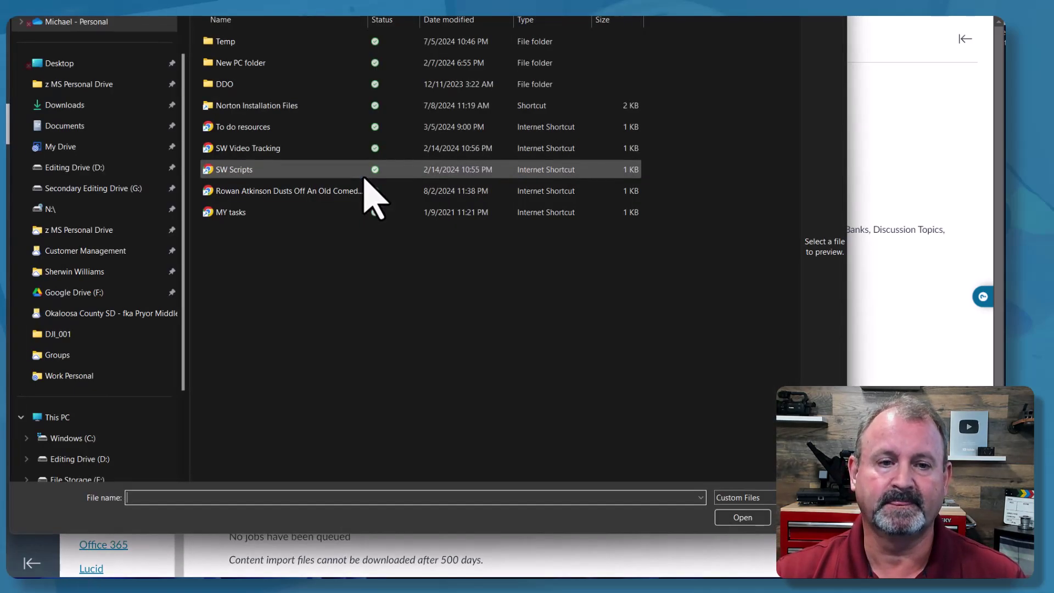
left_click(73, 106)
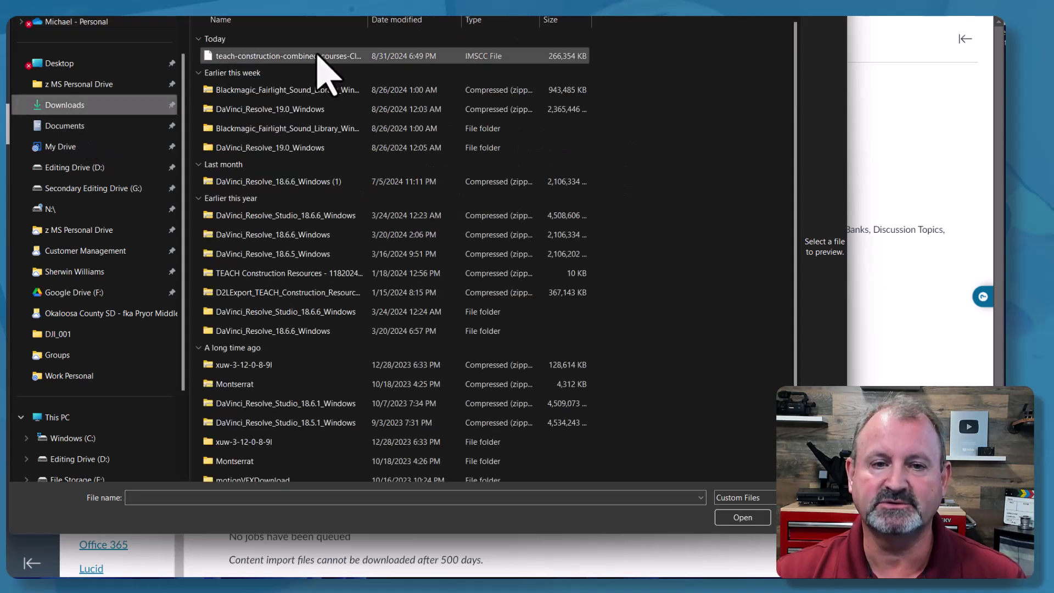
double_click(317, 55)
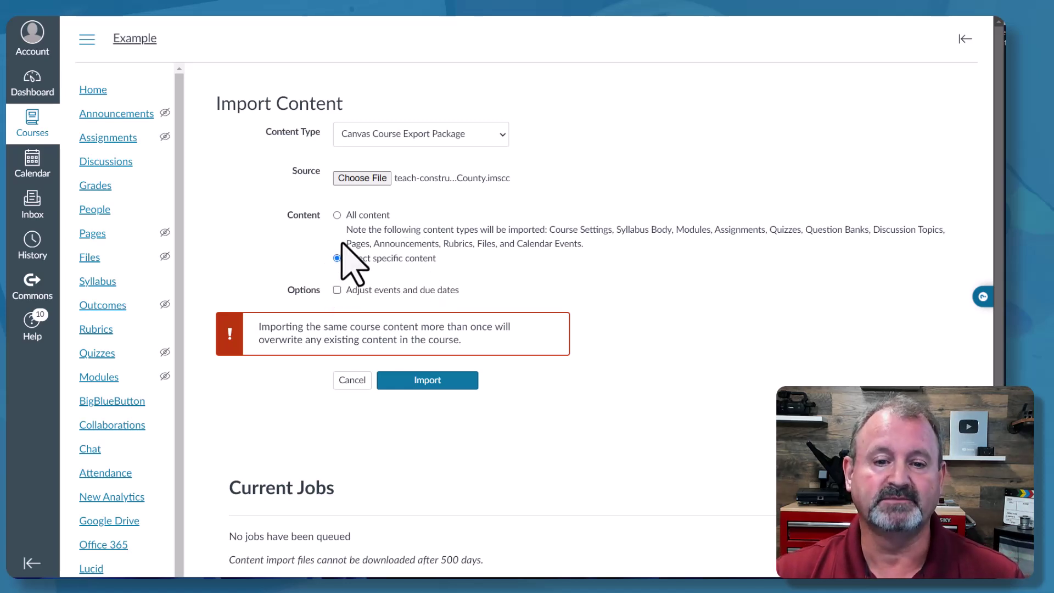
left_click(337, 215)
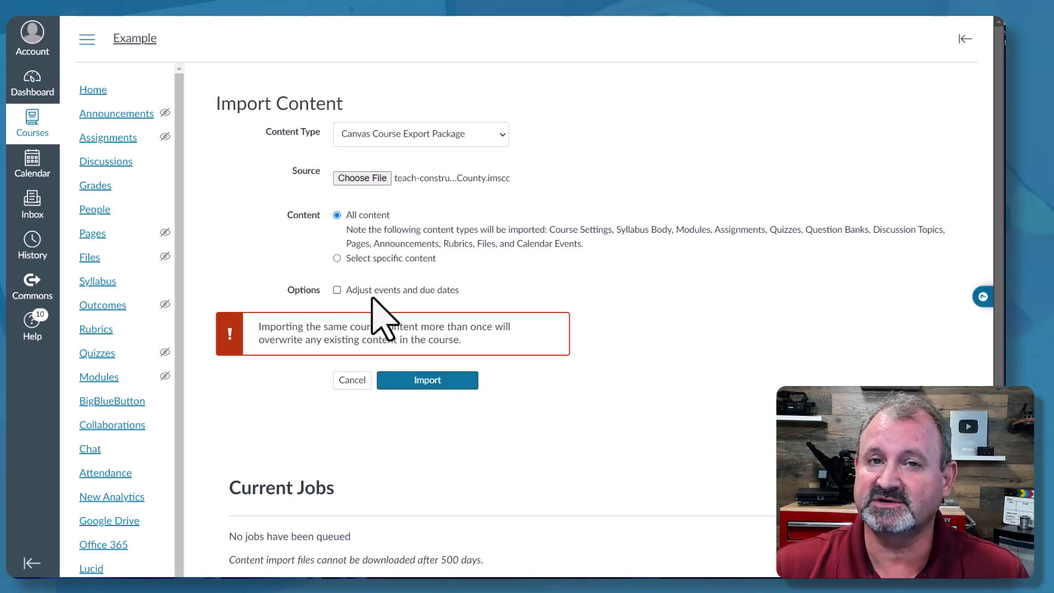
left_click(427, 384)
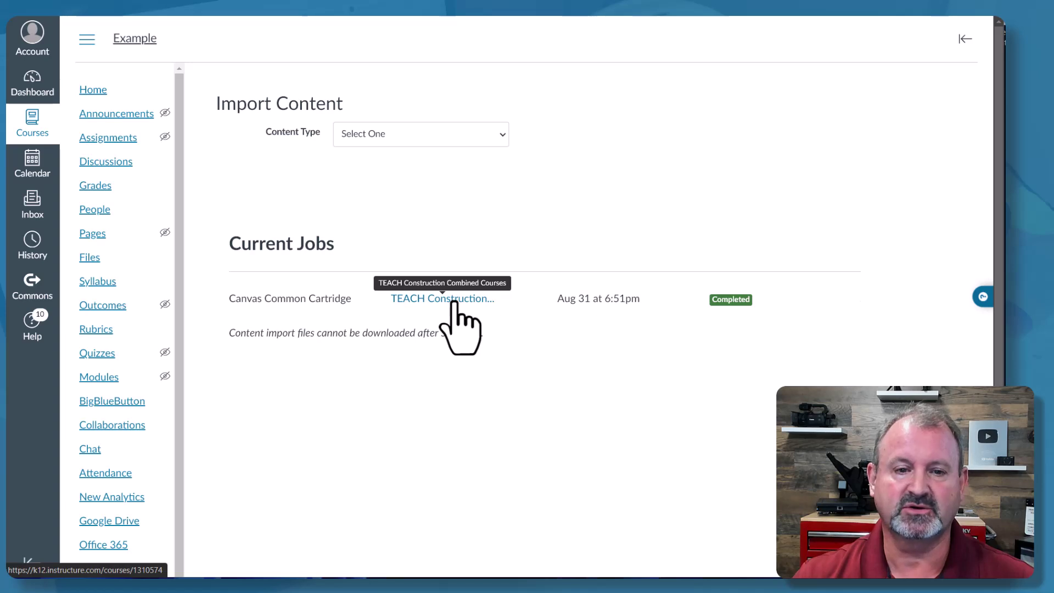
Open the Example course's module list and collapse Basic Safety, Measure and Mark, Basic Tools and Construction Materials.
left_click(90, 91)
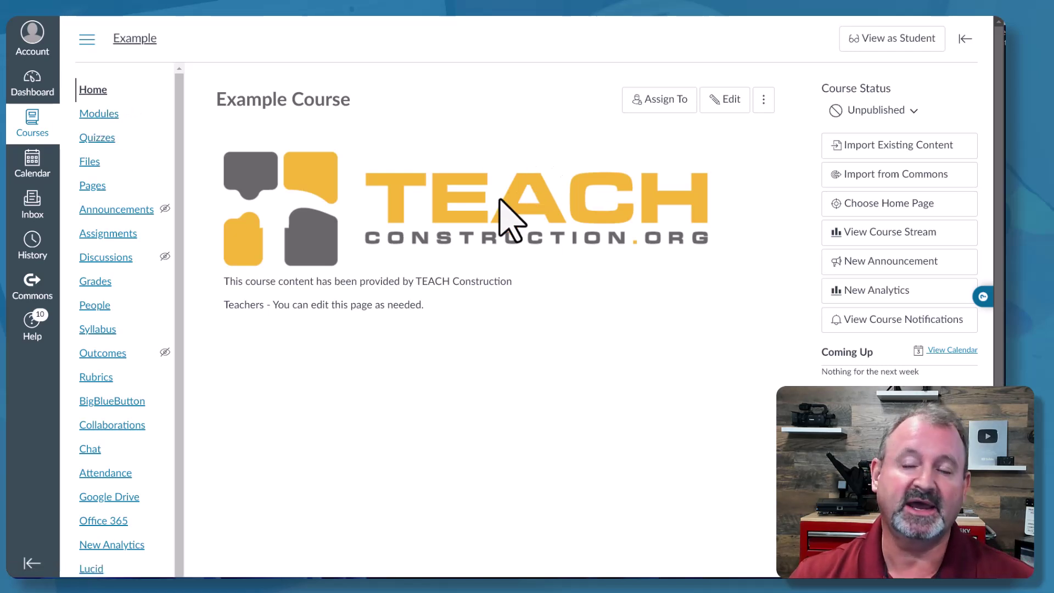
left_click(93, 113)
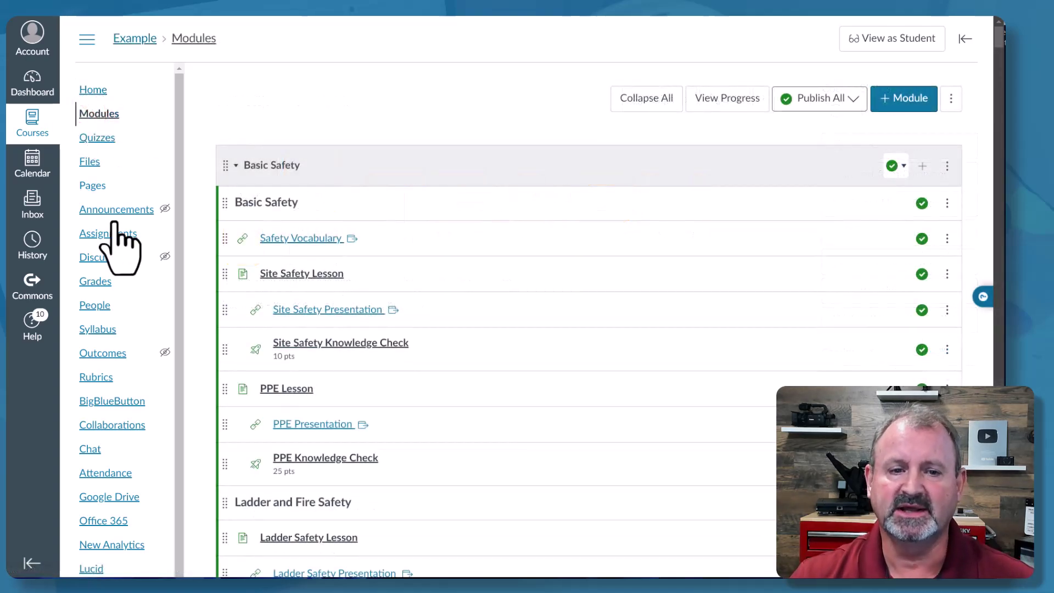
left_click(235, 166)
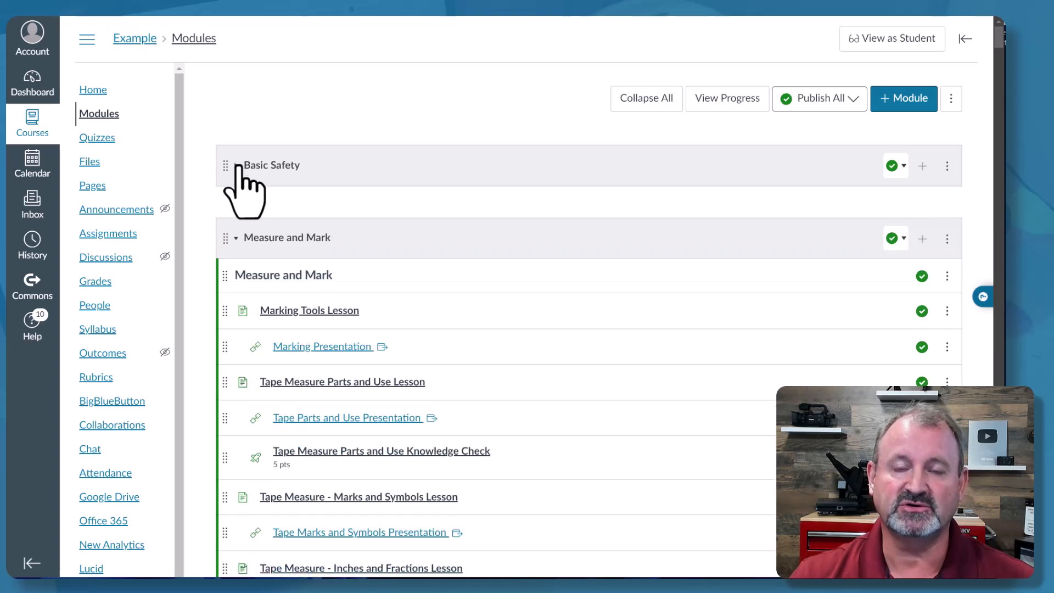
left_click(236, 237)
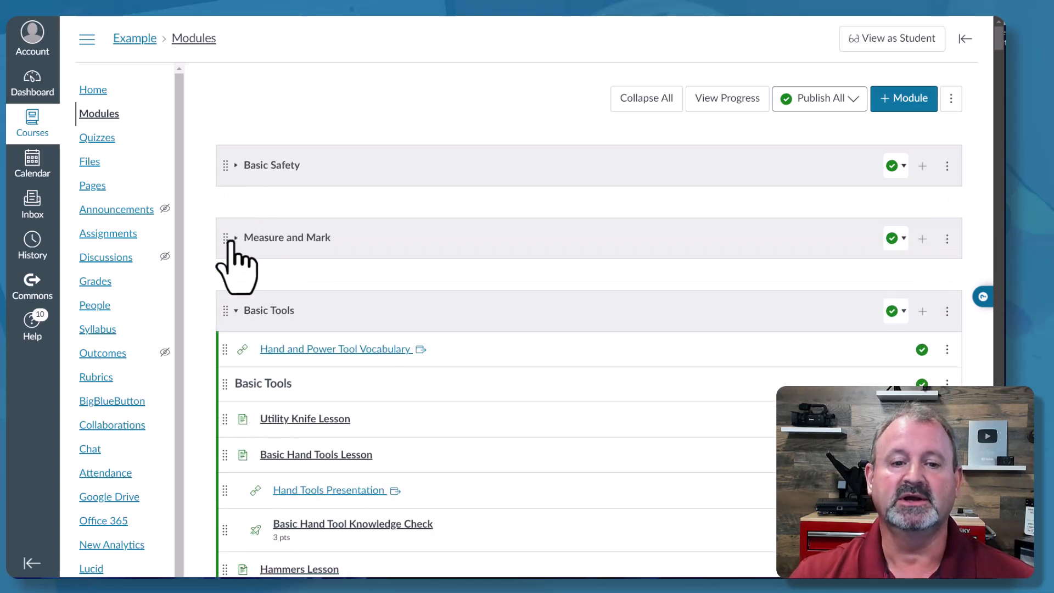
left_click(236, 310)
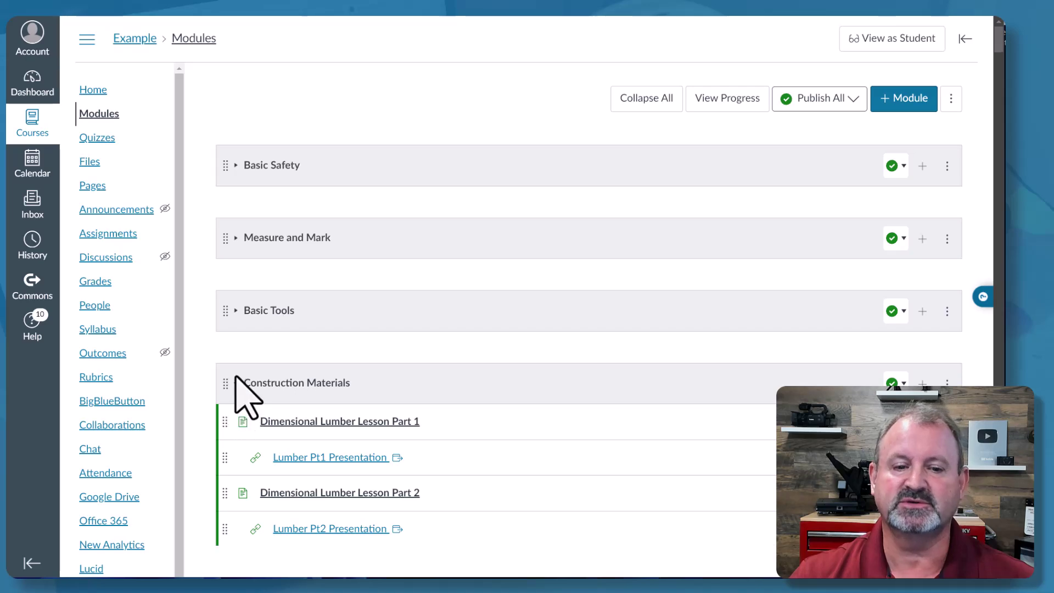
left_click(237, 382)
Collapse the Applied Math Lessons, Plan Reading, Air Tools, Wall Framing Elements and Wall Framing Process modules.
scroll(278, 365, "down", 8)
scroll(277, 360, "down", 20)
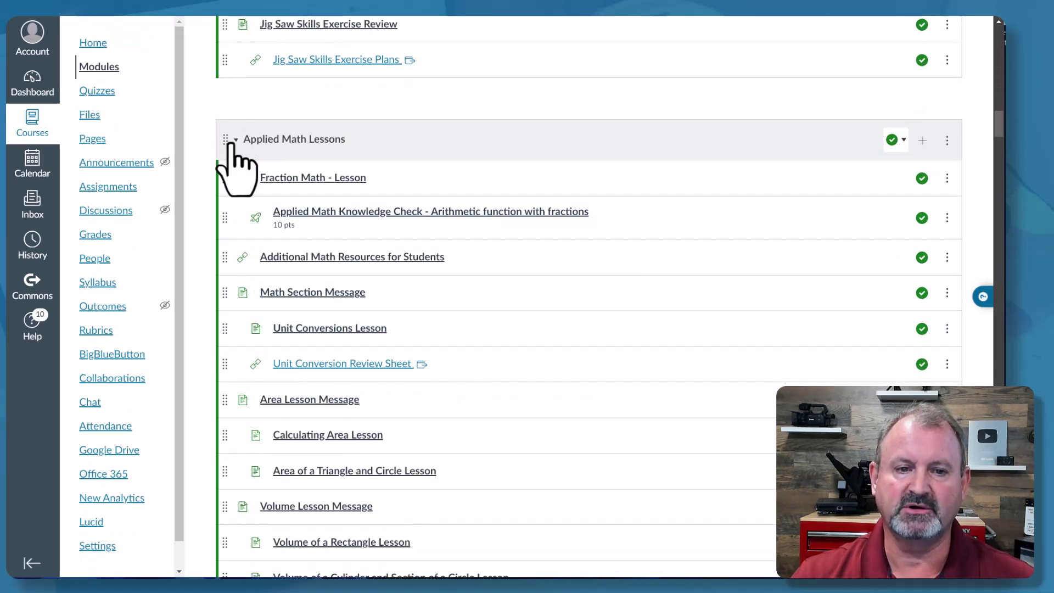
left_click(236, 139)
left_click(236, 211)
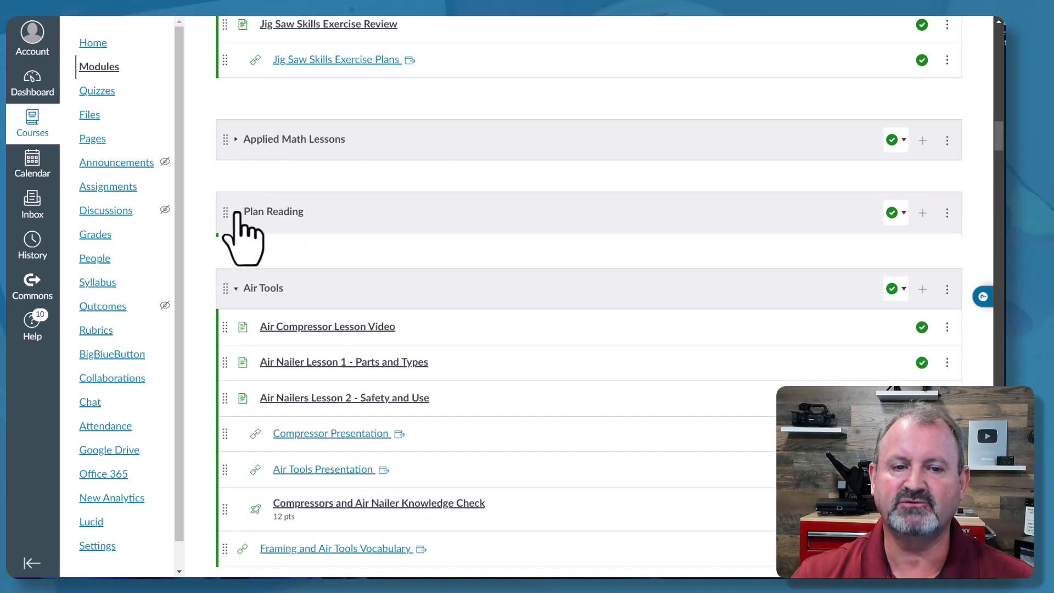
left_click(237, 284)
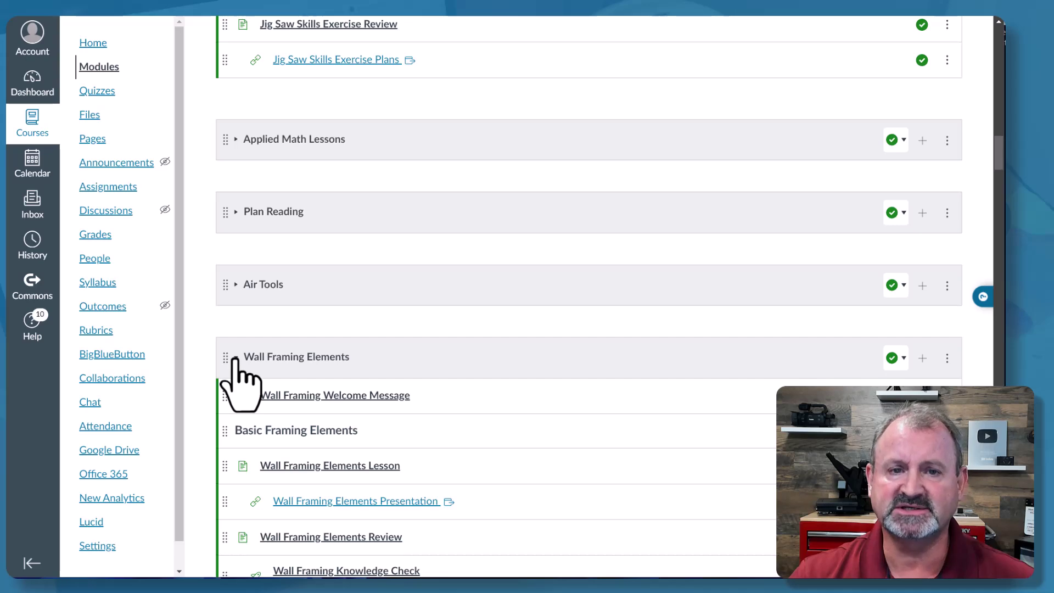
left_click(236, 358)
scroll(254, 365, "down", 5)
scroll(275, 269, "down", 3)
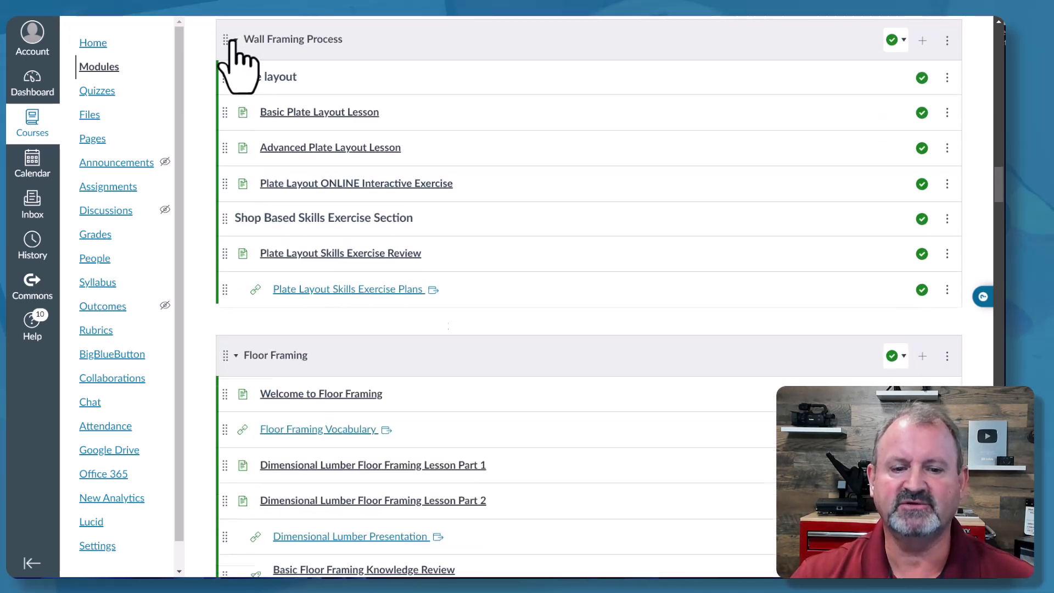
left_click(235, 40)
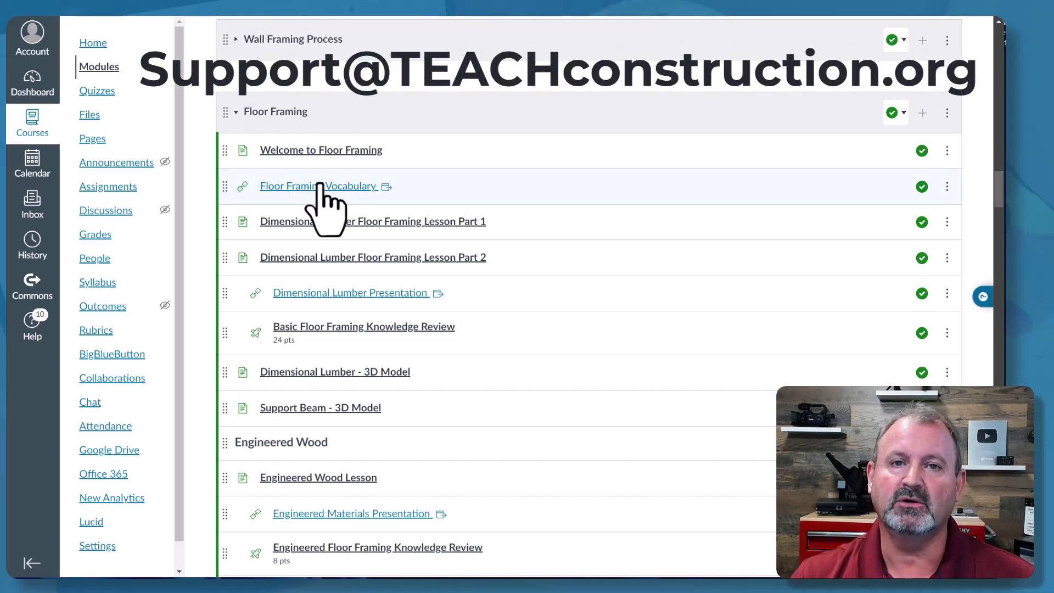
Review the Floor Framing module's items, open the Engineered Wood Lesson and start its interactive lesson.
scroll(318, 181, "down", 5)
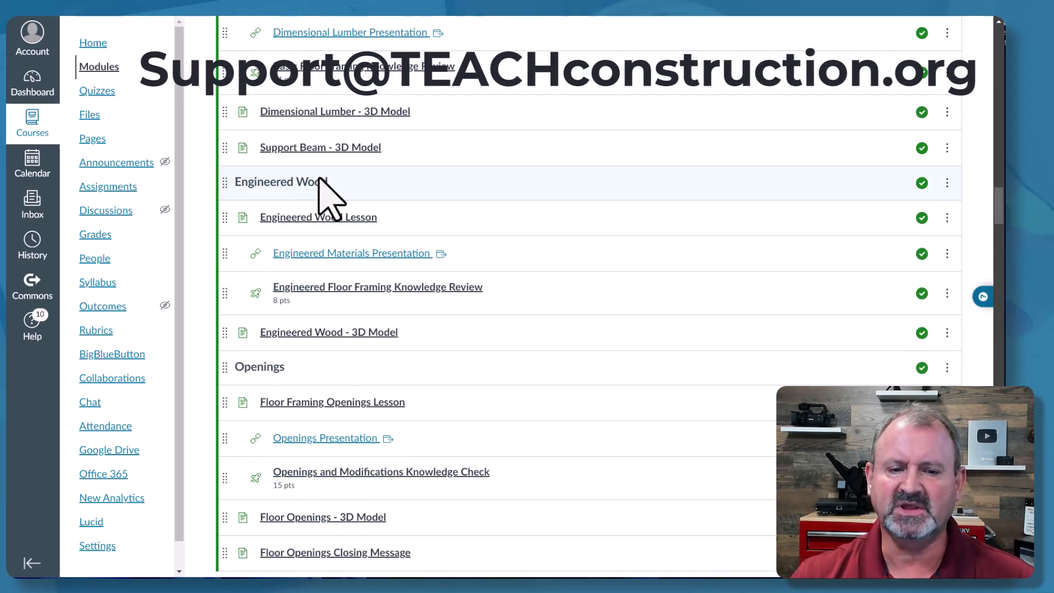
scroll(324, 189, "down", 4)
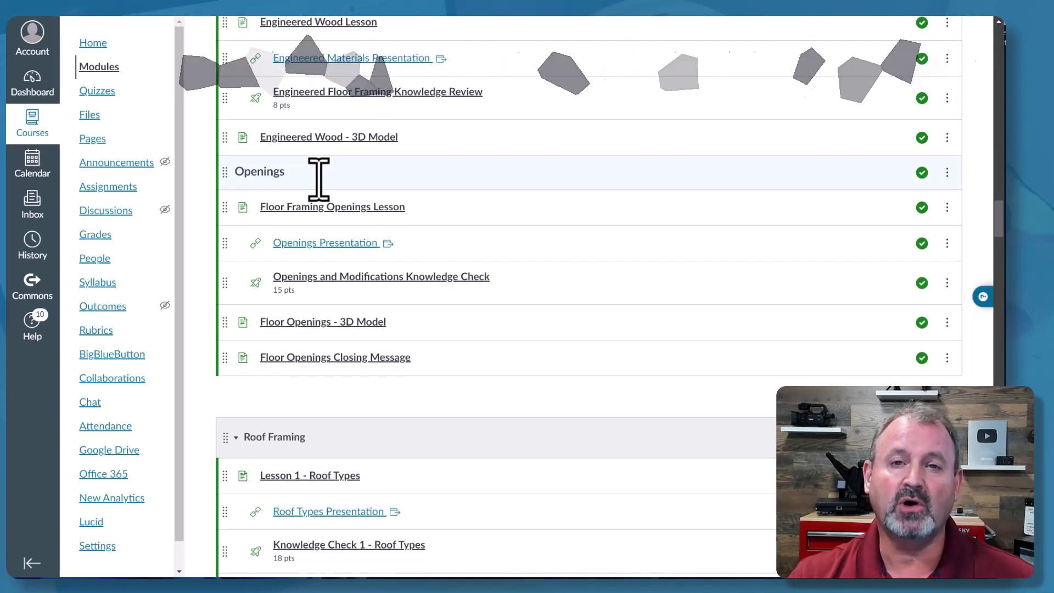
scroll(319, 180, "up", 4)
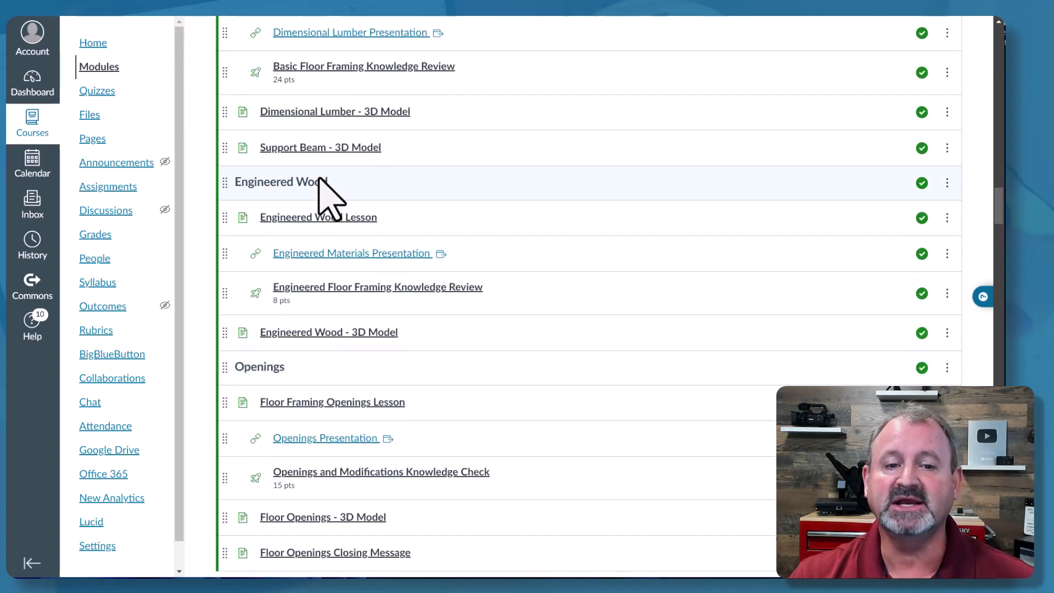
left_click(323, 218)
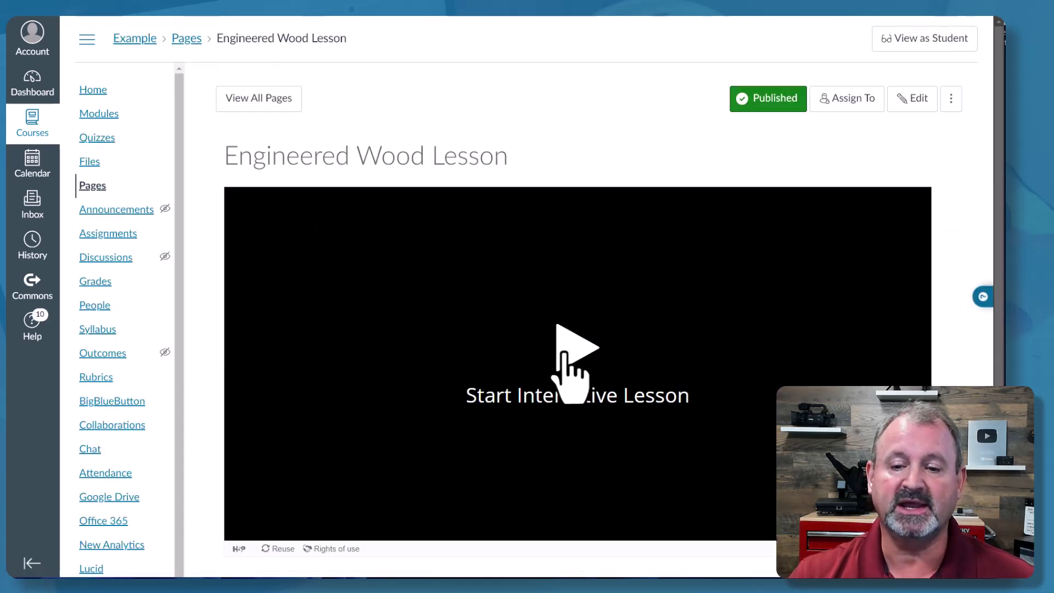
left_click(567, 354)
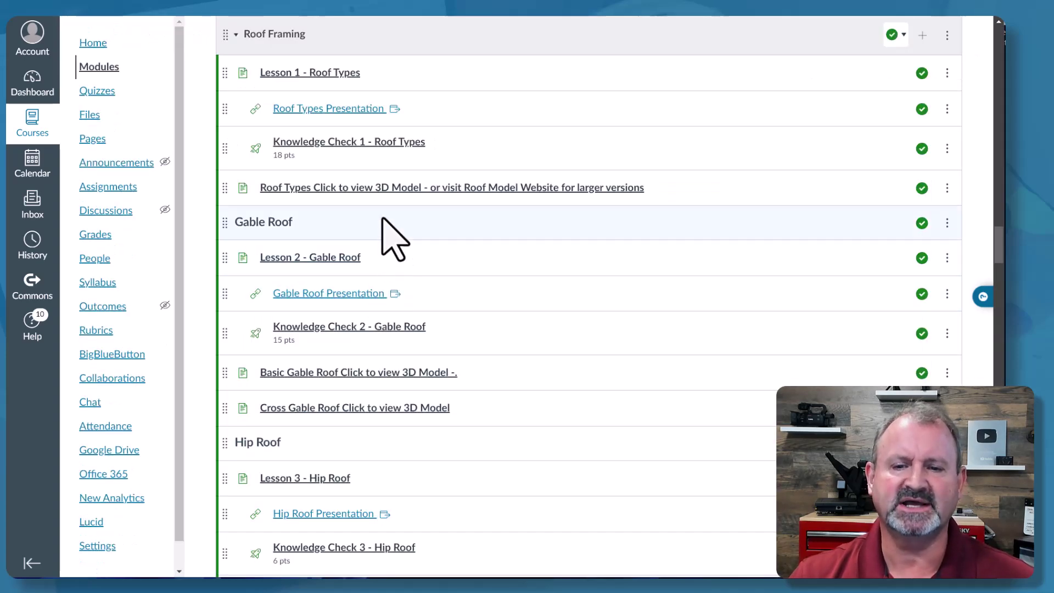
Open the Basic Gable Roof 3D model page in the Roof Framing module and rotate the model to inspect it.
scroll(394, 238, "down", 1)
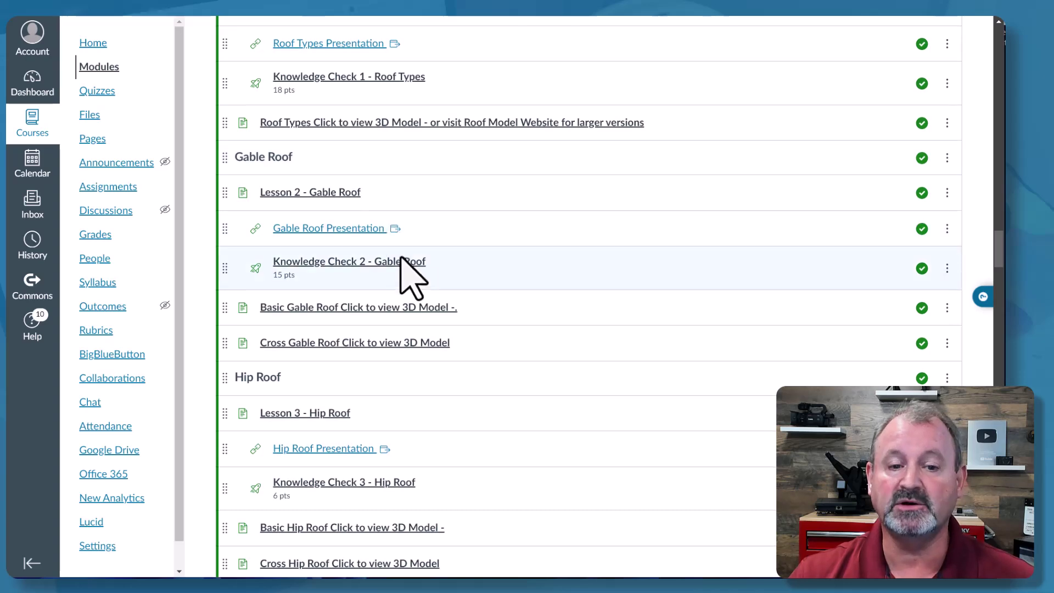
left_click(388, 309)
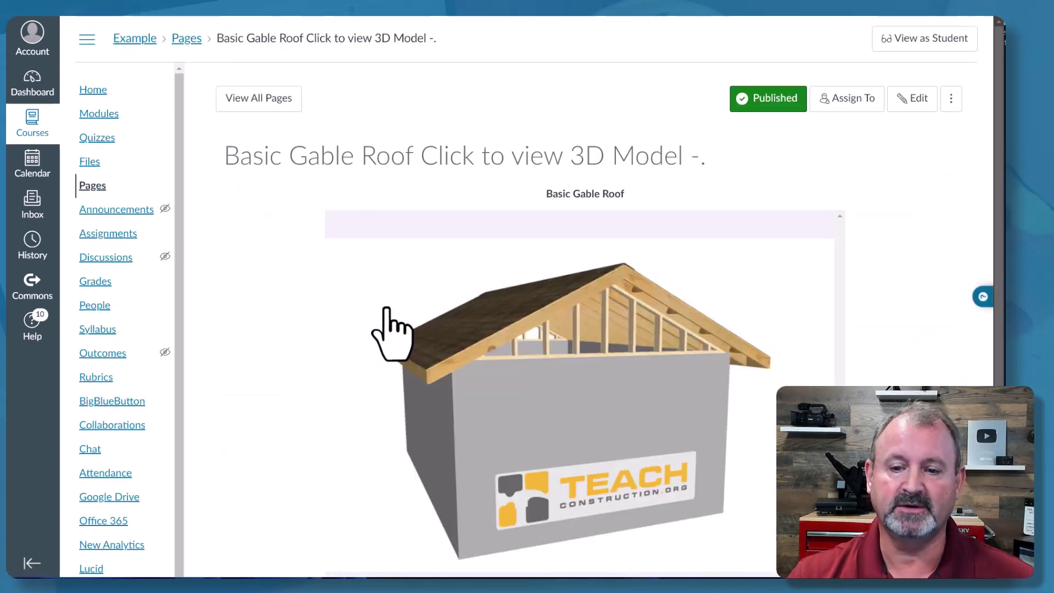
left_click(571, 330)
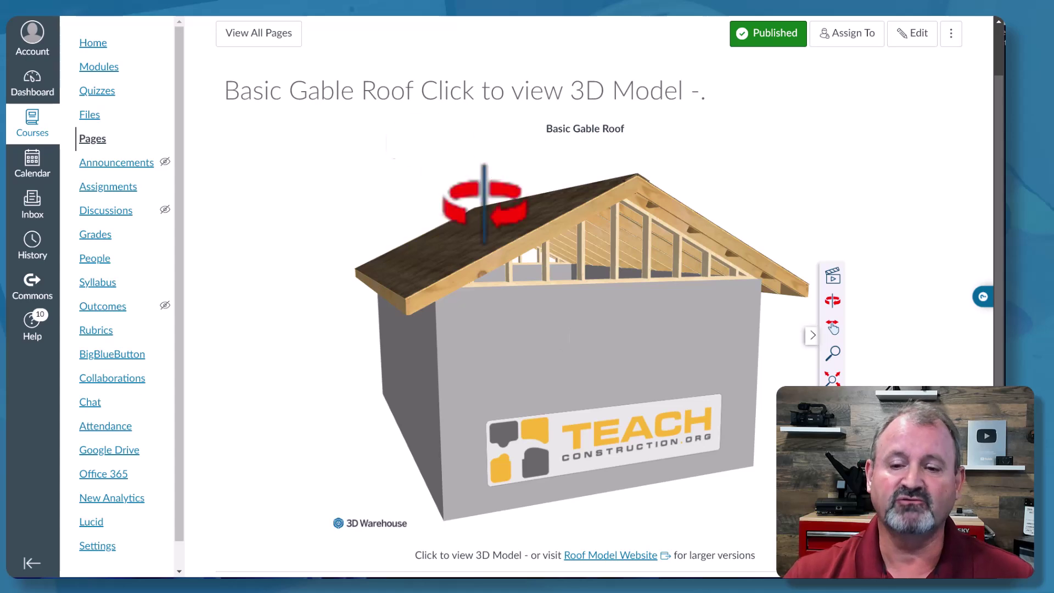
left_click_drag(541, 254, 796, 291)
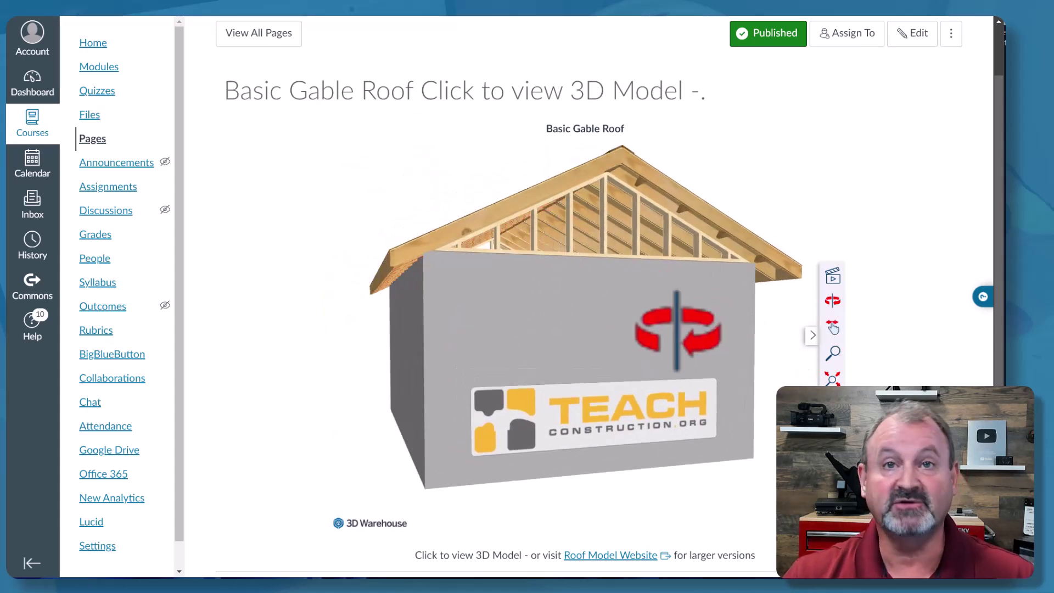
Display the saved Ridge beam scene of the Basic Gable Roof 3D model and rotate it to inspect the framing.
left_click(833, 275)
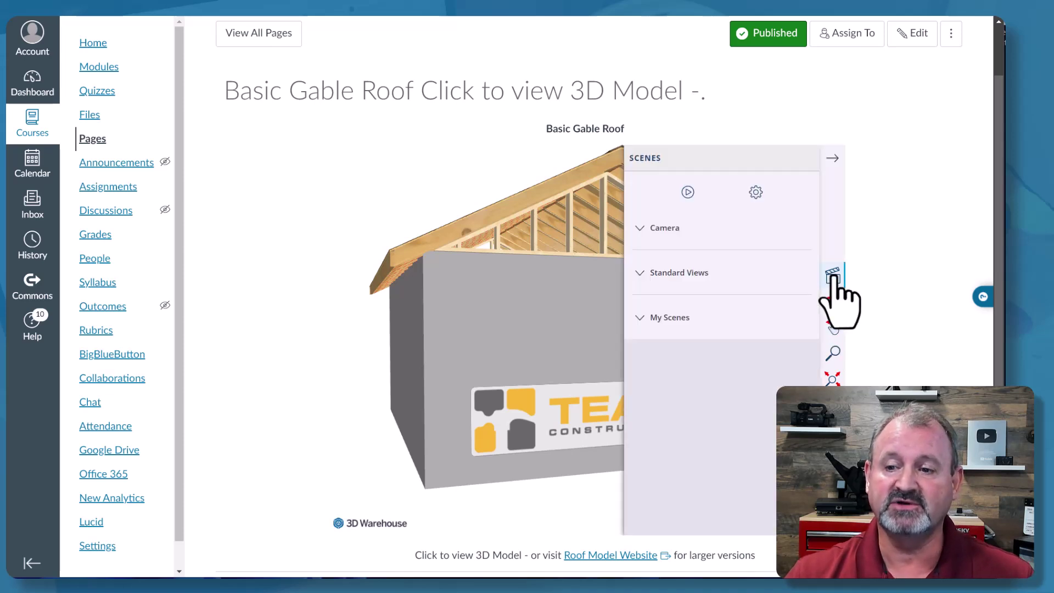
scroll(833, 278, "down", 2)
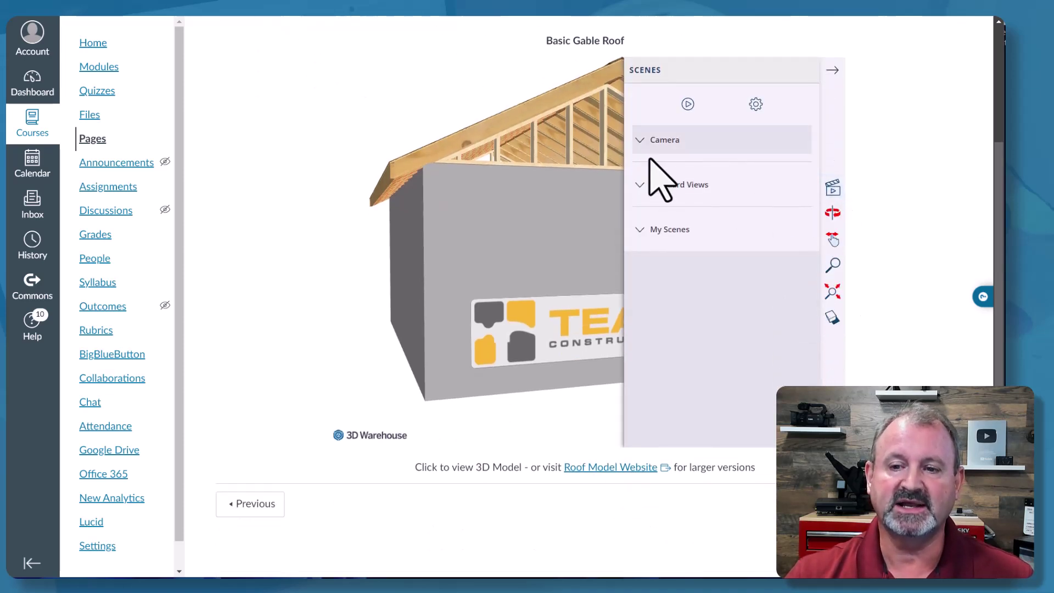
left_click(655, 230)
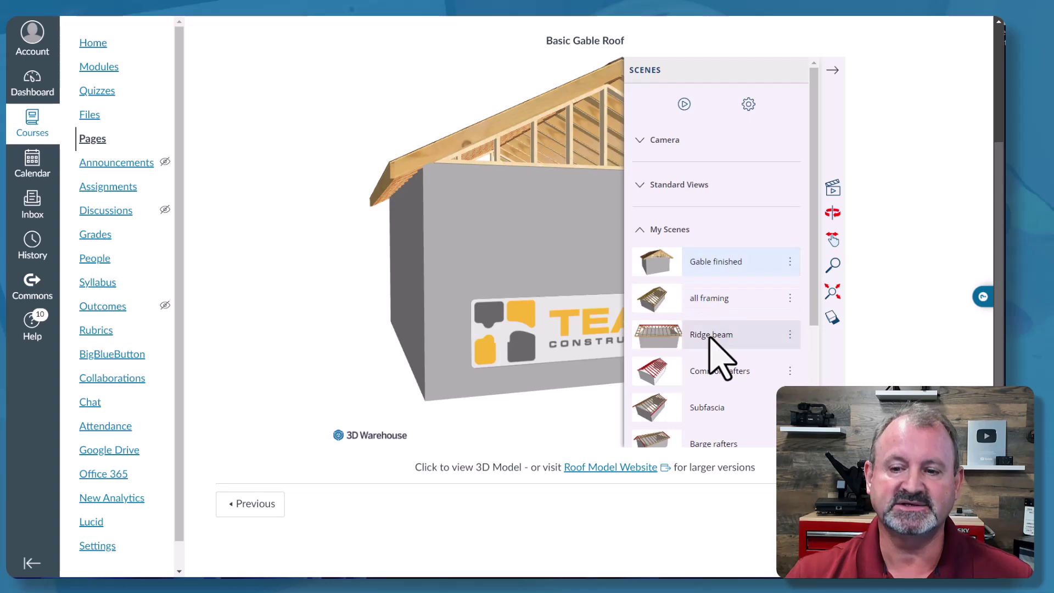
left_click(708, 336)
scroll(710, 339, "down", 3)
left_click(833, 67)
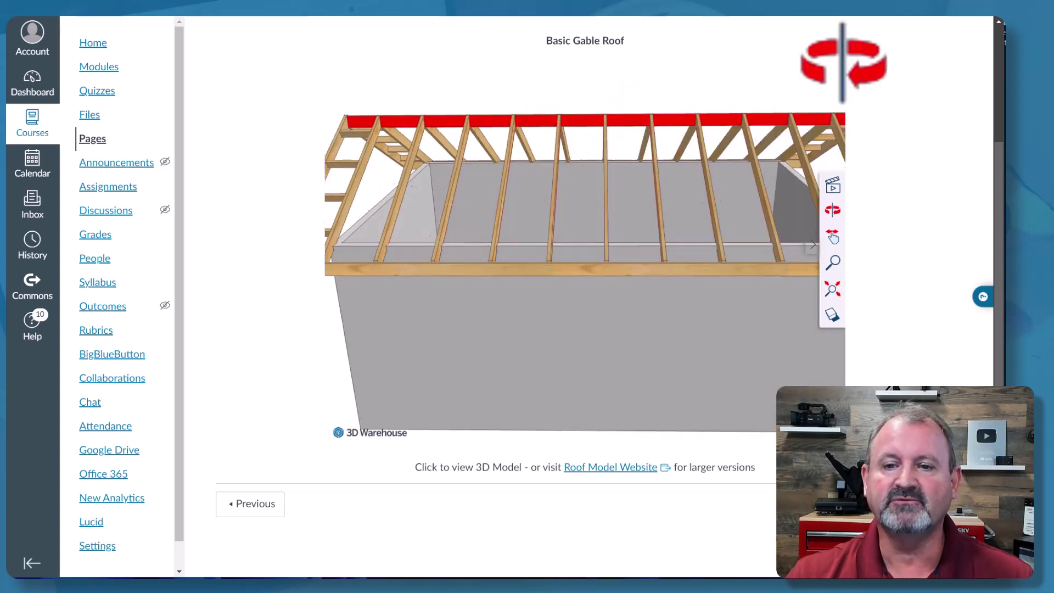
left_click_drag(559, 164, 455, 198)
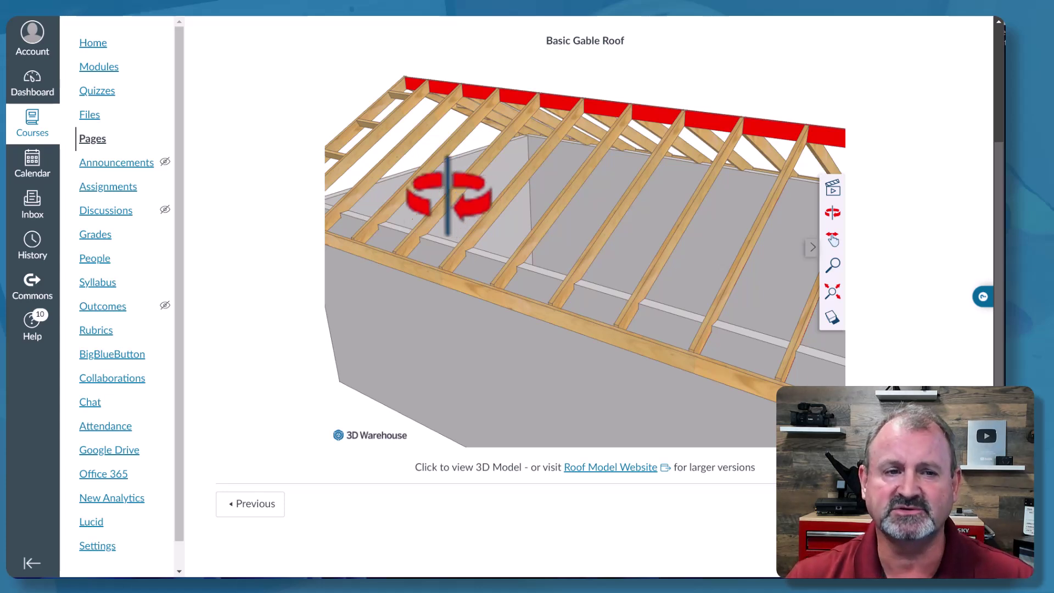
Return to the Example course's module list, show the Power Saws module's publishing options and collapse that module.
left_click(97, 44)
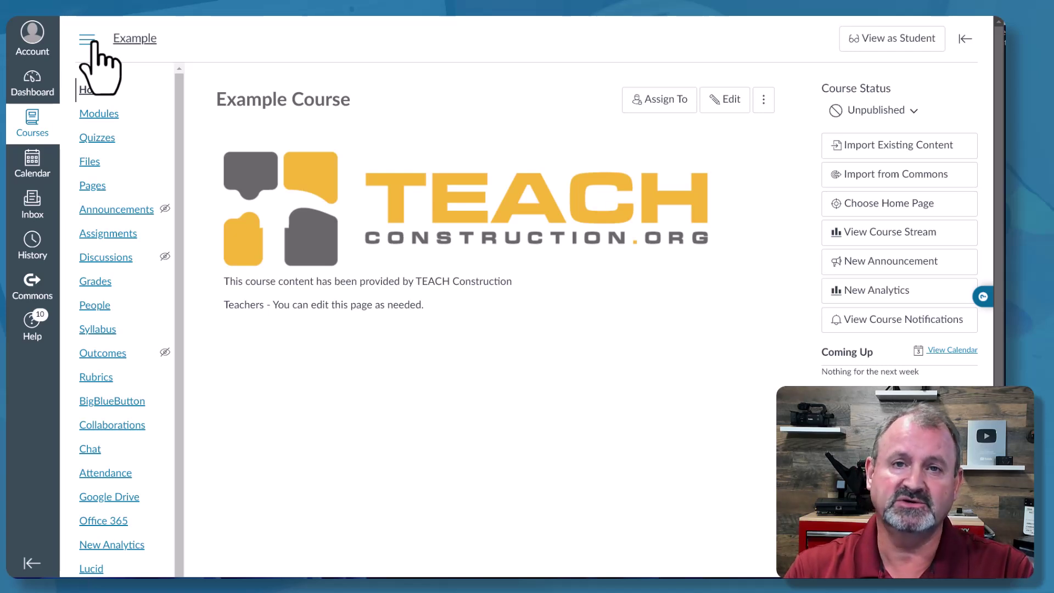
left_click(99, 113)
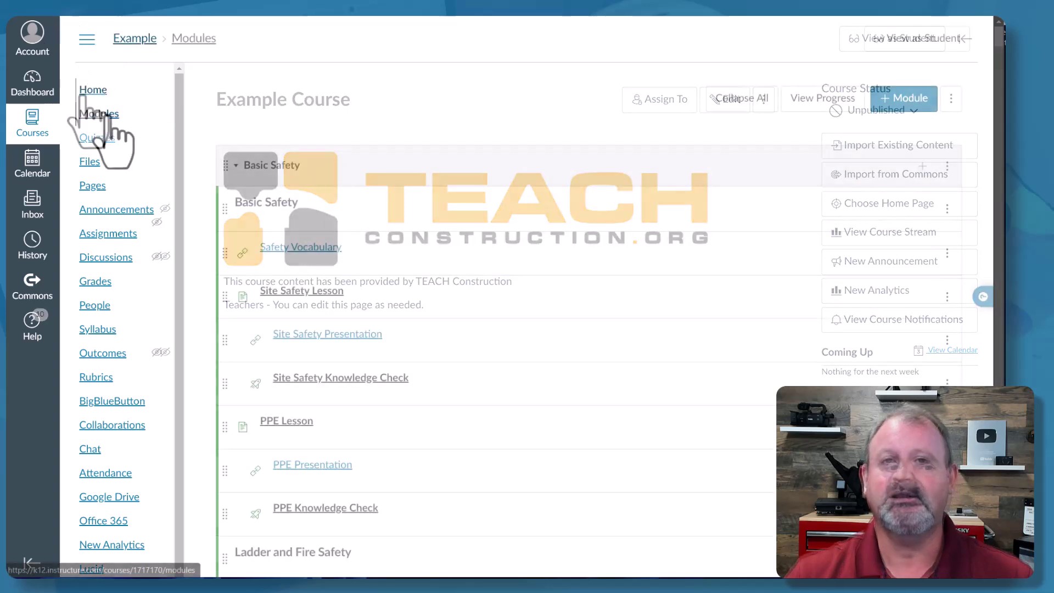
scroll(107, 121, "down", 7)
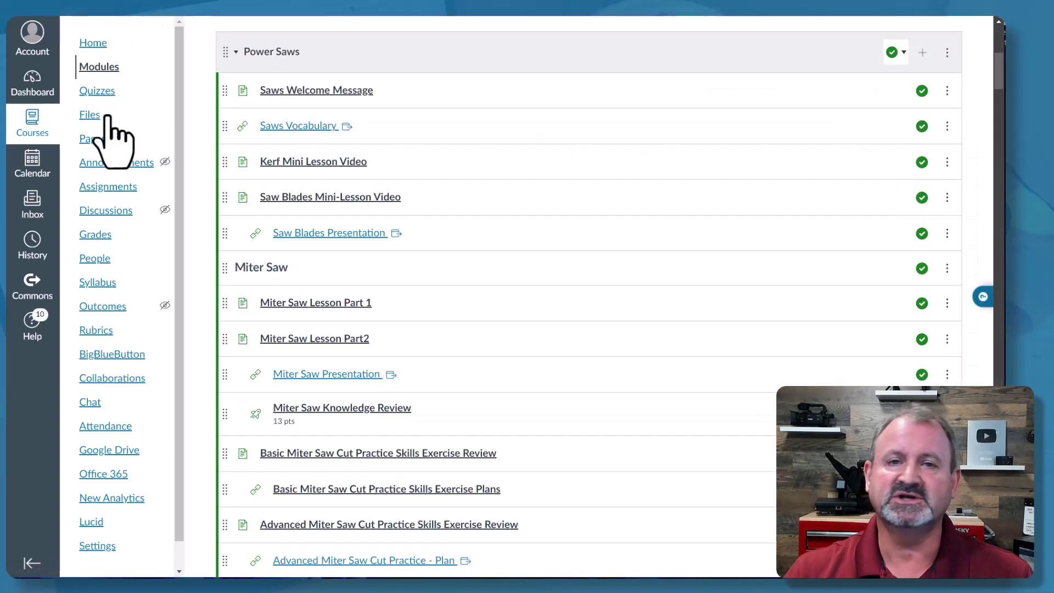
left_click(895, 53)
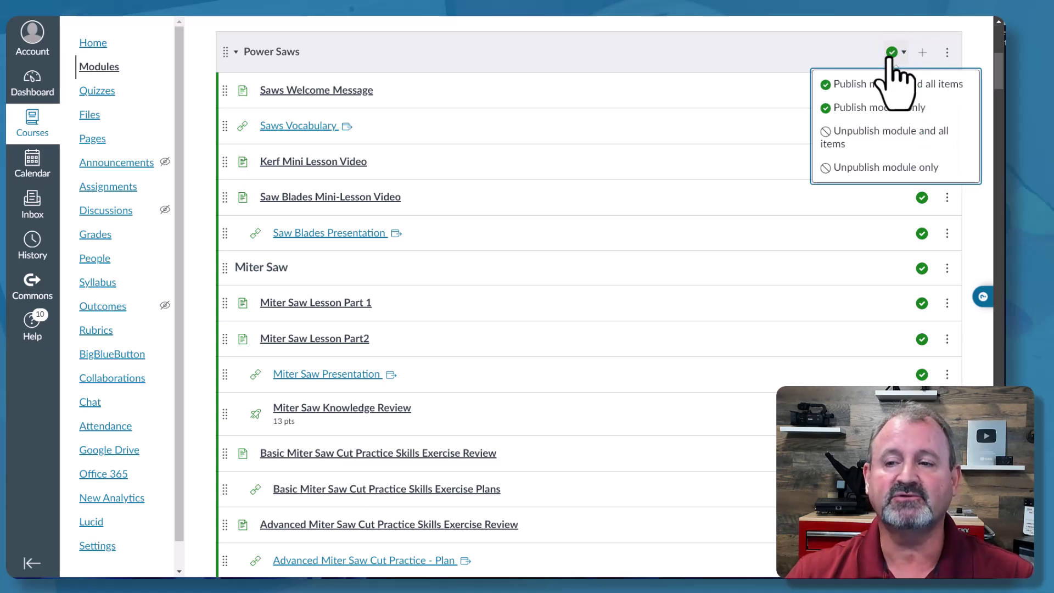
left_click(835, 55)
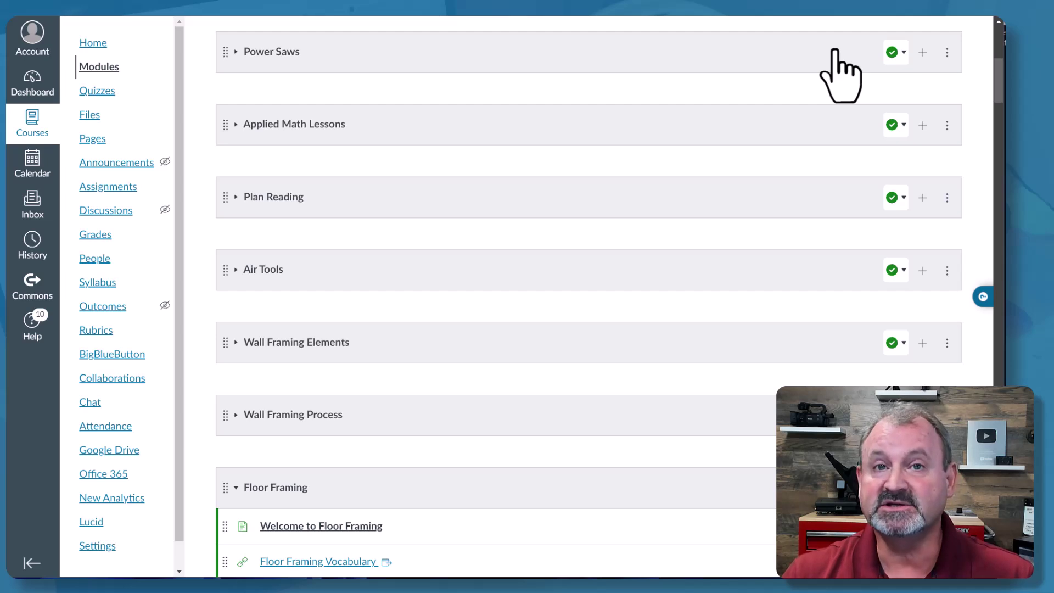